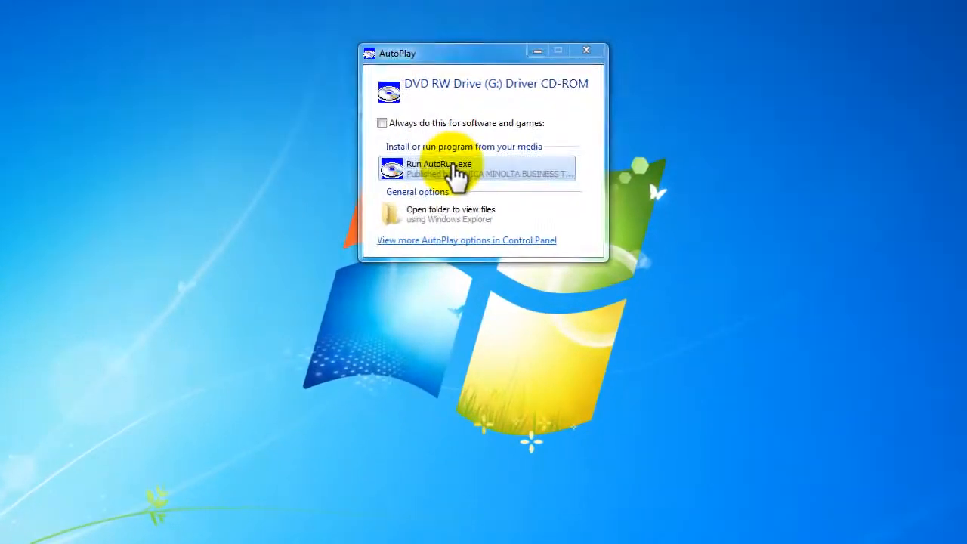
# Run the driver CD's AutoRun program, start the printer installation and accept the license agreement
pyautogui.click(454, 167)
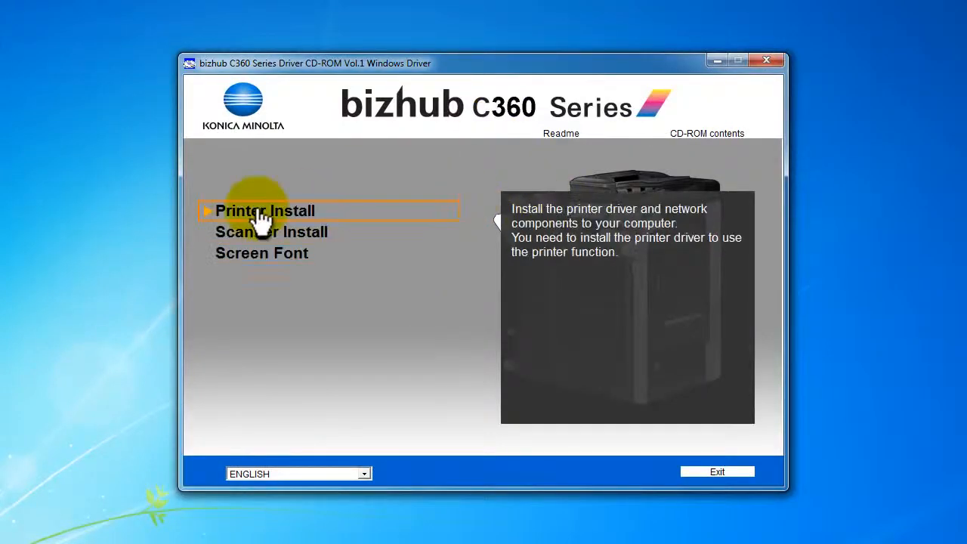
pyautogui.click(260, 215)
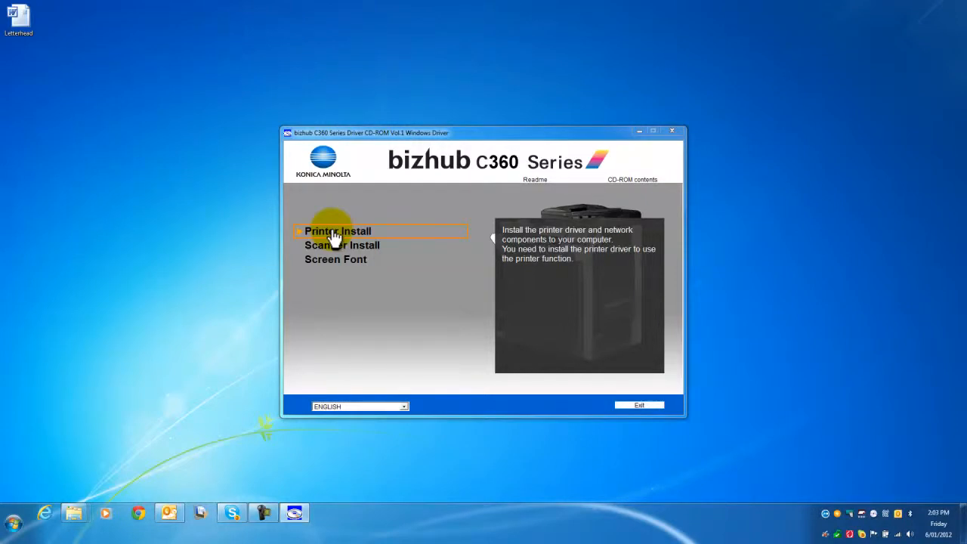
pyautogui.click(335, 236)
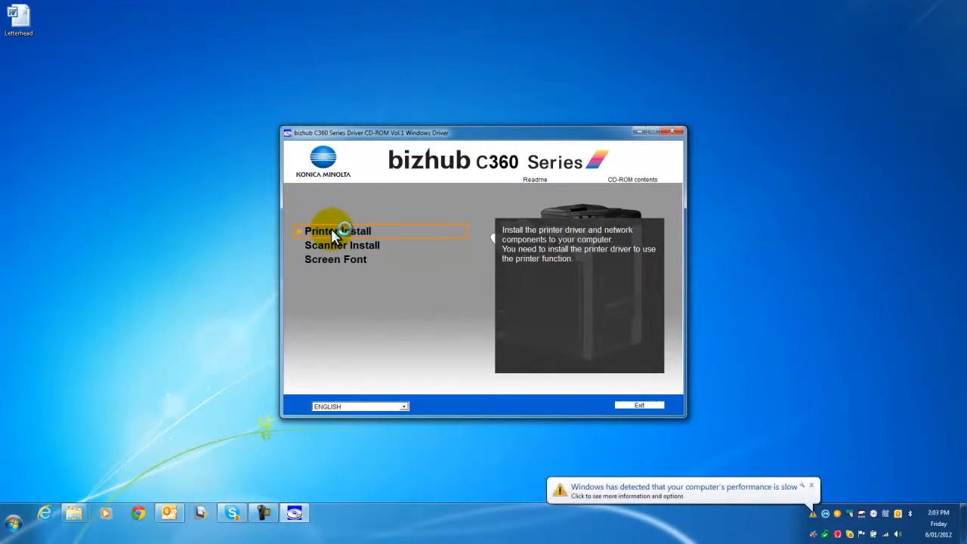
pyautogui.click(813, 486)
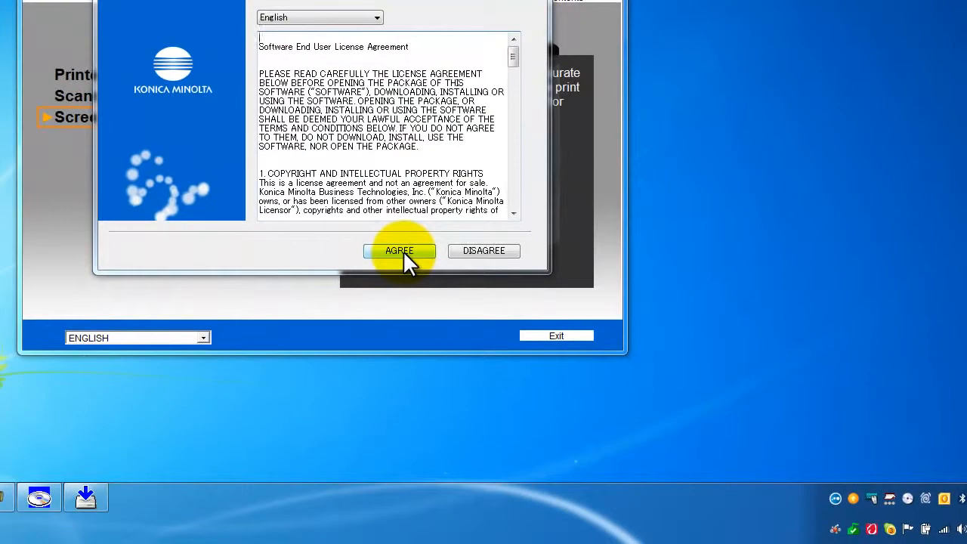
pyautogui.click(535, 349)
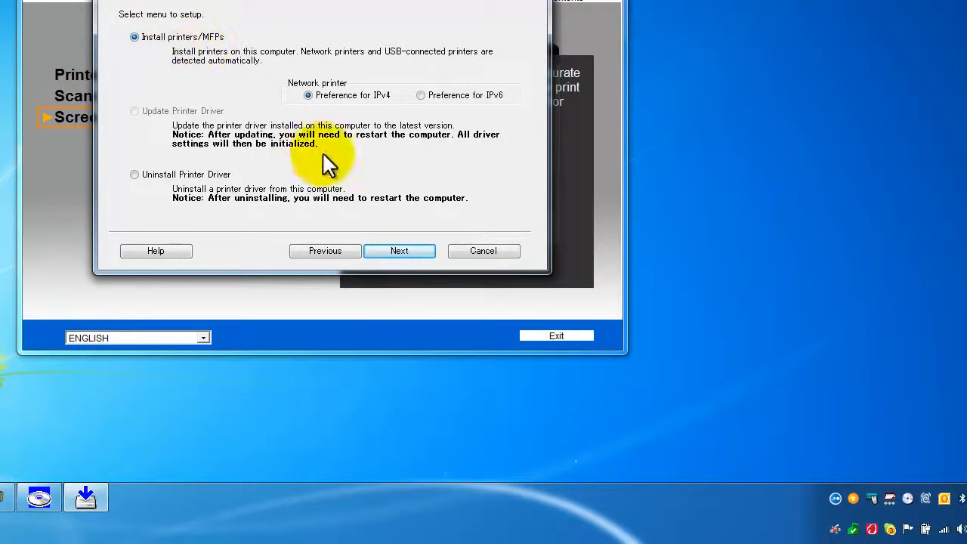
# Proceed with Install printers/MFPs and choose only the KONICA MINOLTA bizhub C220 at 192.168.2.96 as the device to install
pyautogui.click(399, 251)
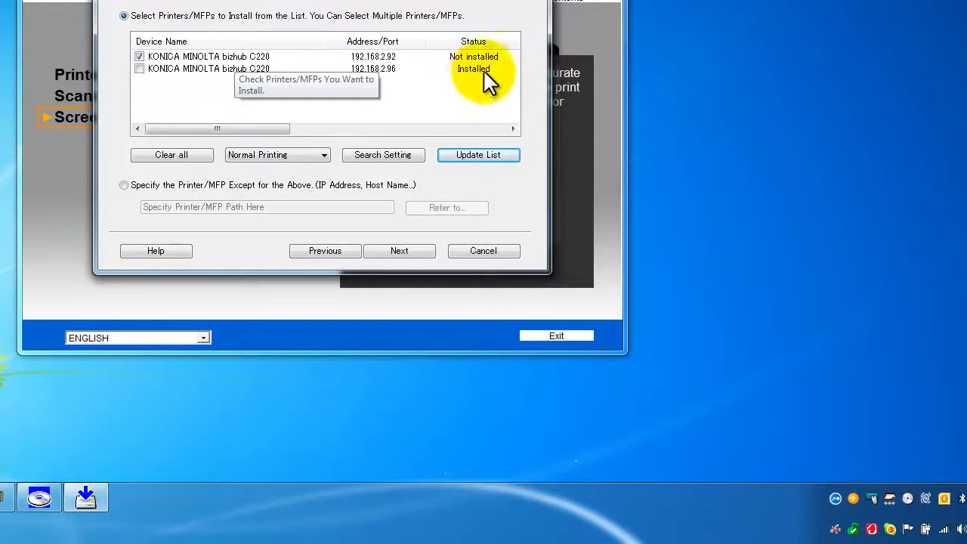
pyautogui.click(139, 57)
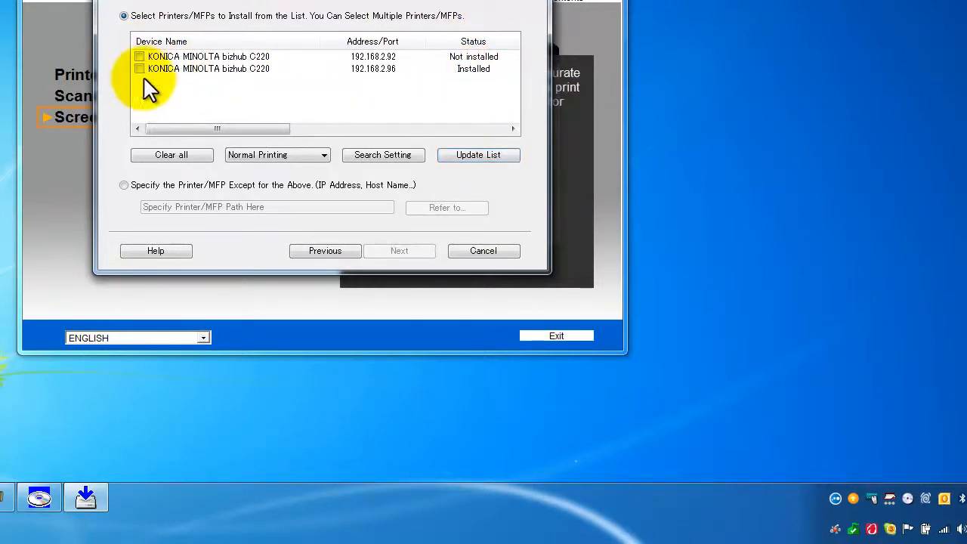
pyautogui.click(139, 69)
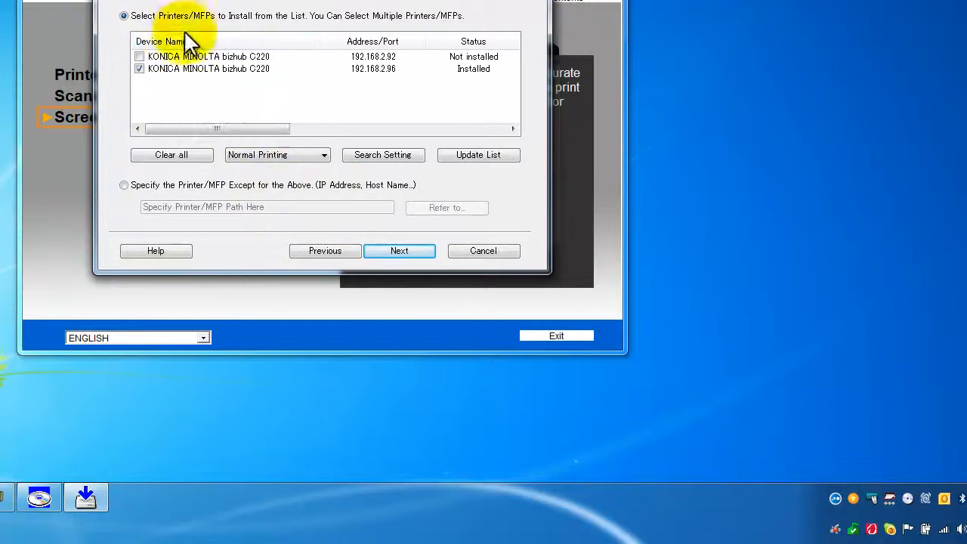
pyautogui.click(408, 251)
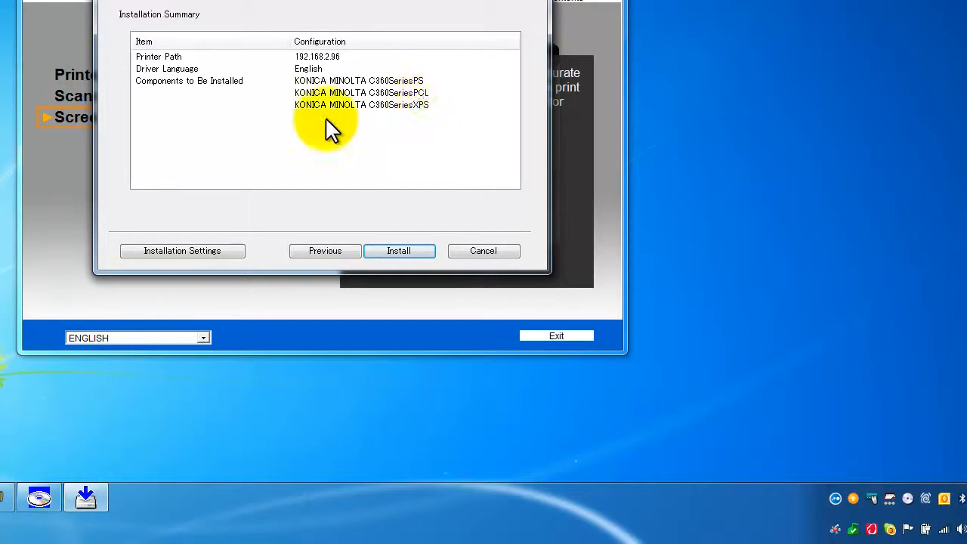
# Exclude the C360SeriesPS and C360SeriesXPS components, keep only C360SeriesPCL, and install the driver
pyautogui.click(168, 249)
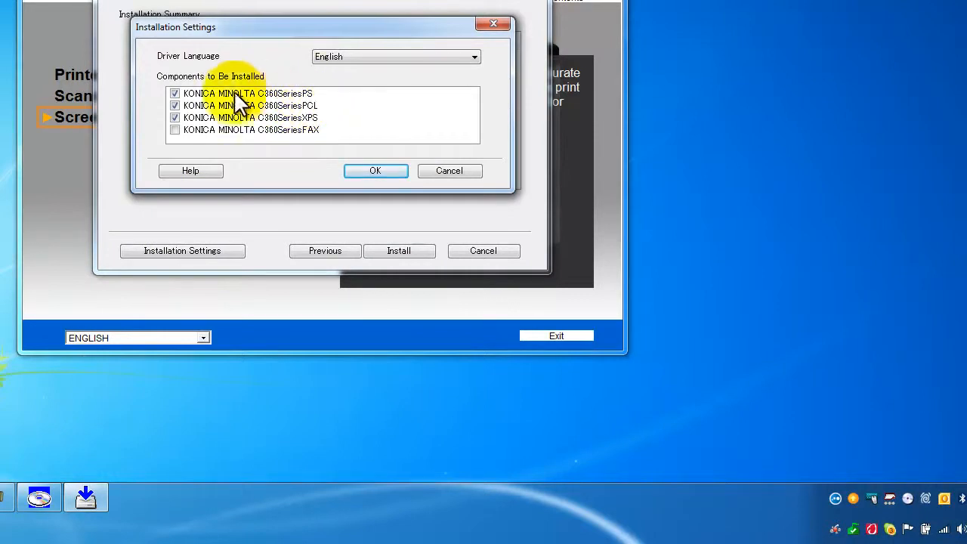
pyautogui.click(174, 94)
pyautogui.click(175, 118)
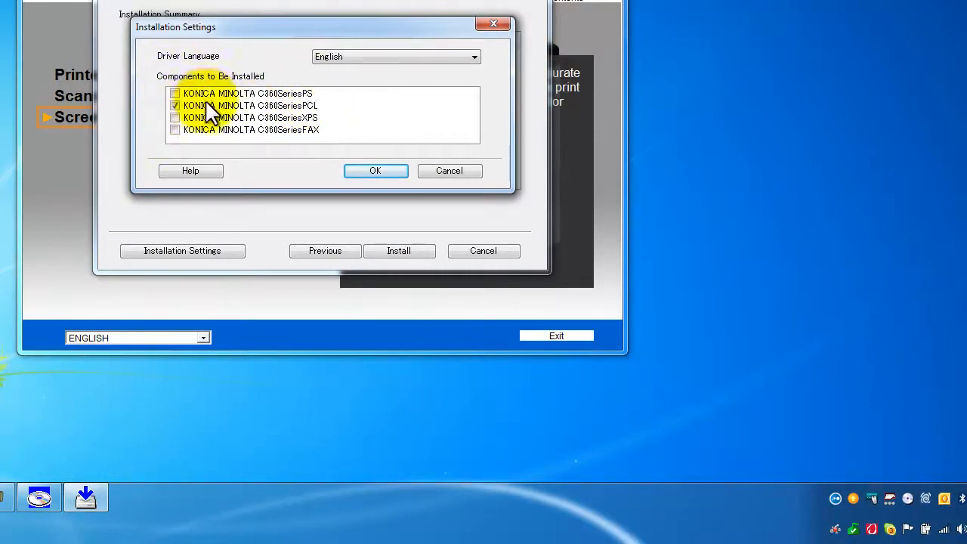
pyautogui.click(371, 170)
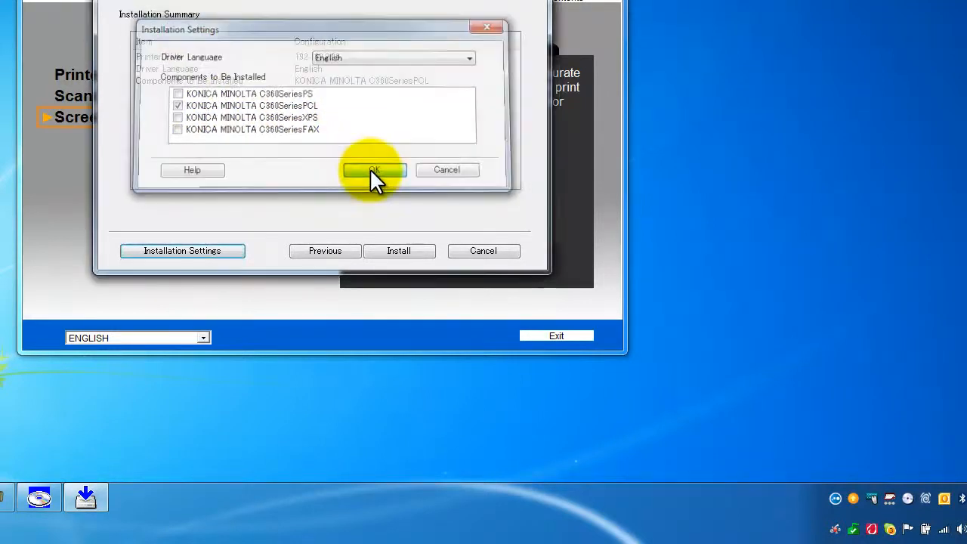
pyautogui.click(402, 250)
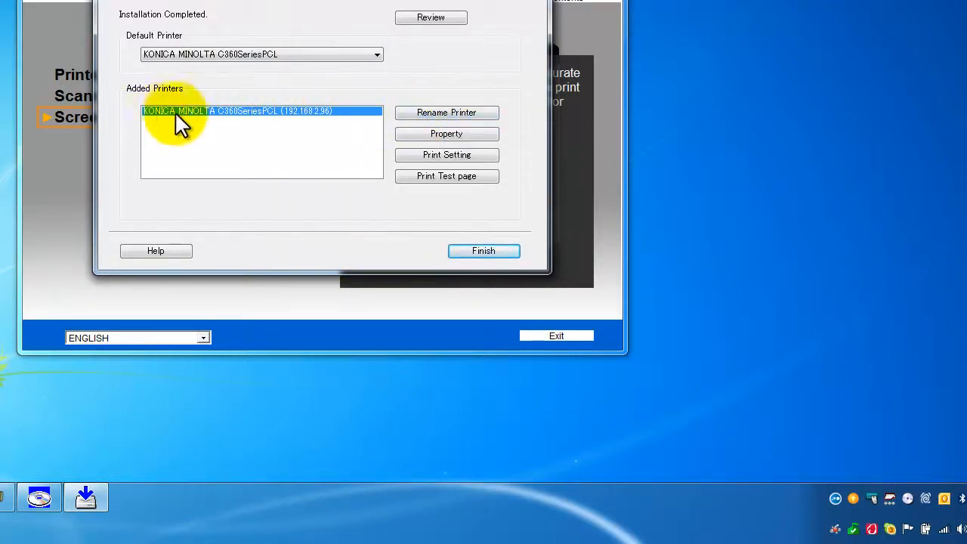
# Rename the added printer to KONICA MINOLTA C220 PCL
pyautogui.click(453, 113)
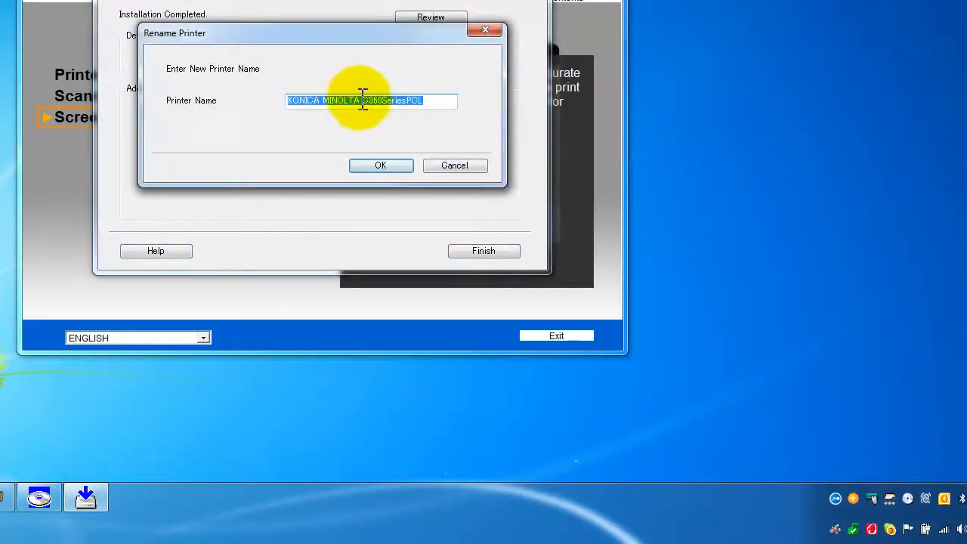
pyautogui.click(366, 101)
pyautogui.moveTo(367, 100); pyautogui.dragTo(458, 100)
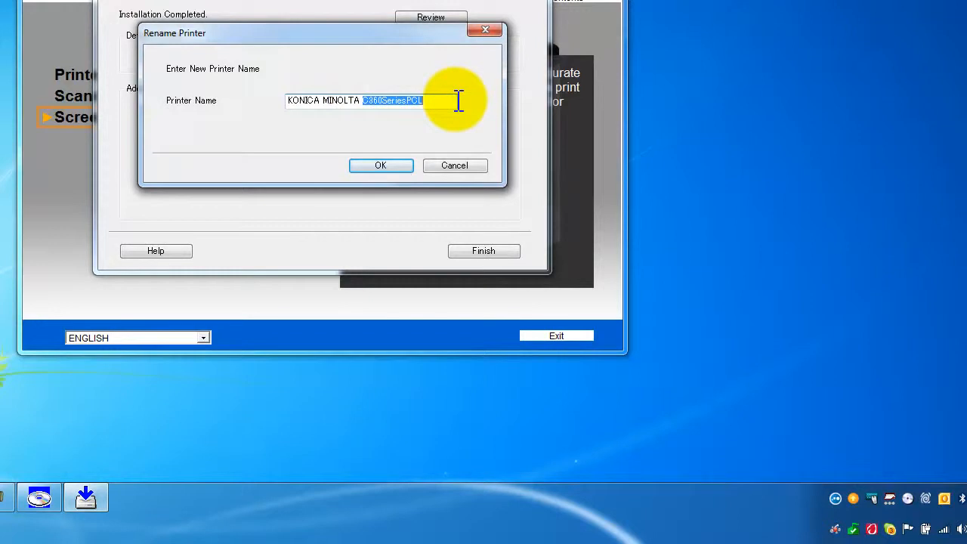
pyautogui.write('C220 PC')
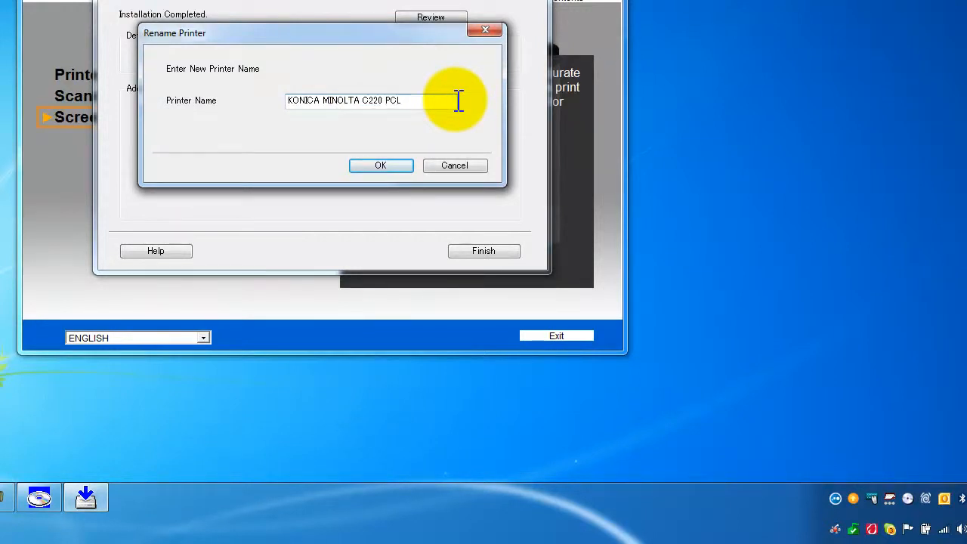
pyautogui.write('L')
pyautogui.click(376, 164)
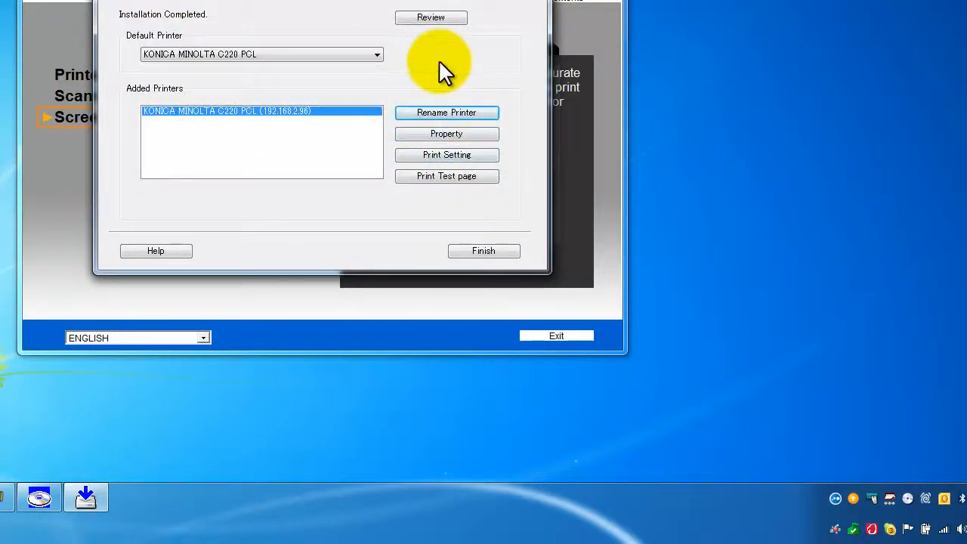
# Set the color selection in the printer's advanced printing defaults to Gray Scale and apply it
pyautogui.click(439, 132)
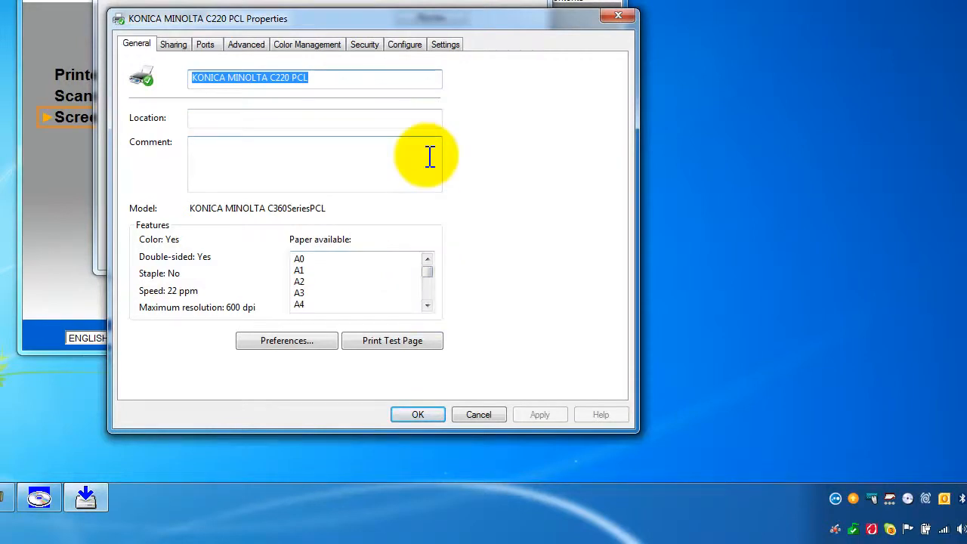
pyautogui.click(243, 43)
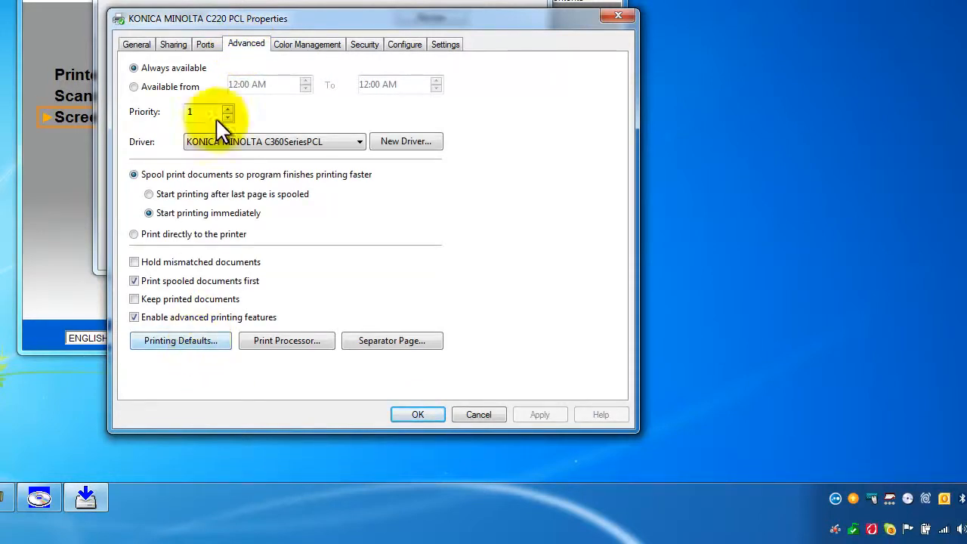
pyautogui.click(181, 341)
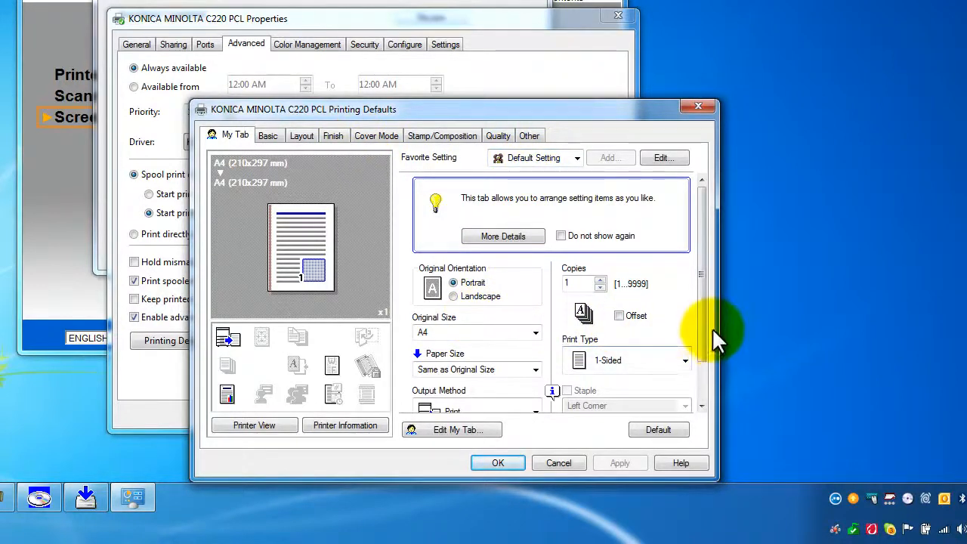
pyautogui.moveTo(703, 333); pyautogui.dragTo(701, 358)
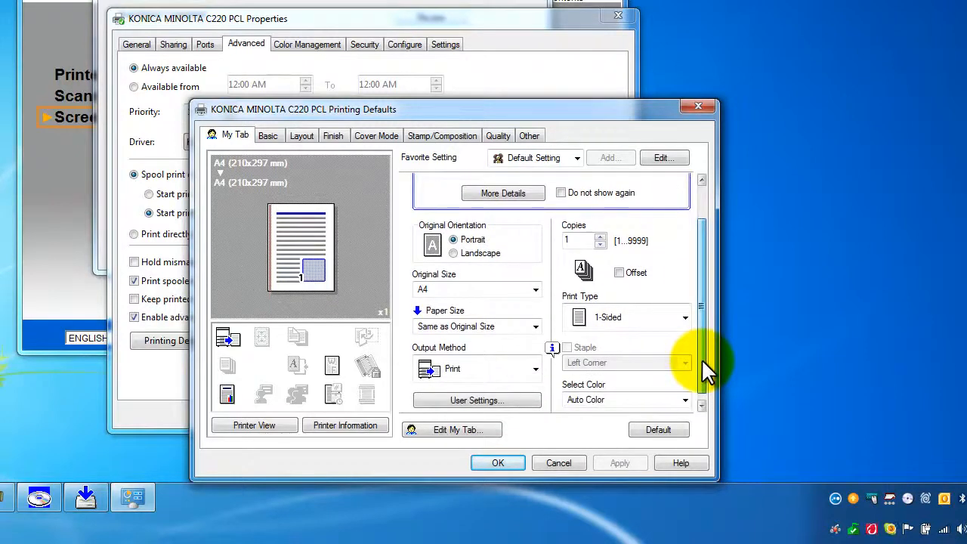
pyautogui.click(570, 397)
pyautogui.click(597, 429)
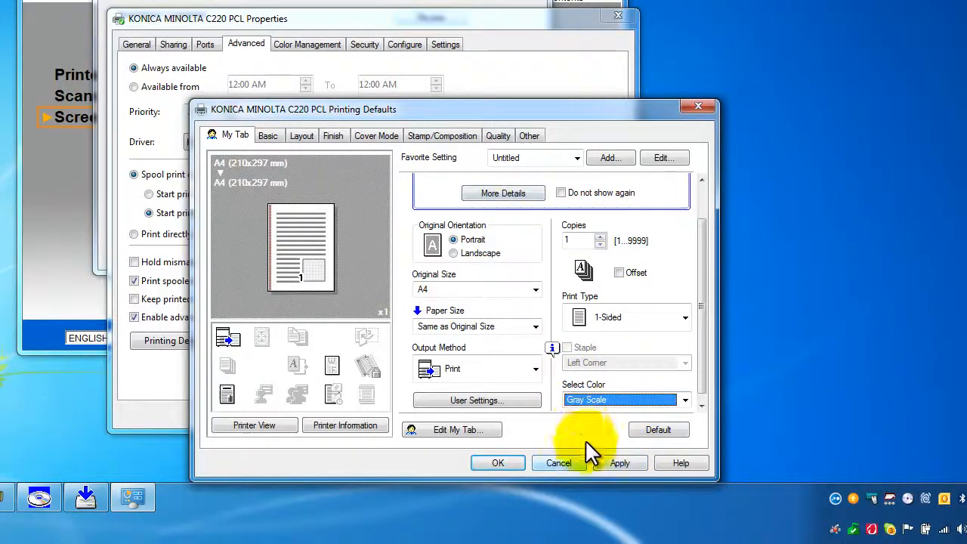
pyautogui.click(617, 462)
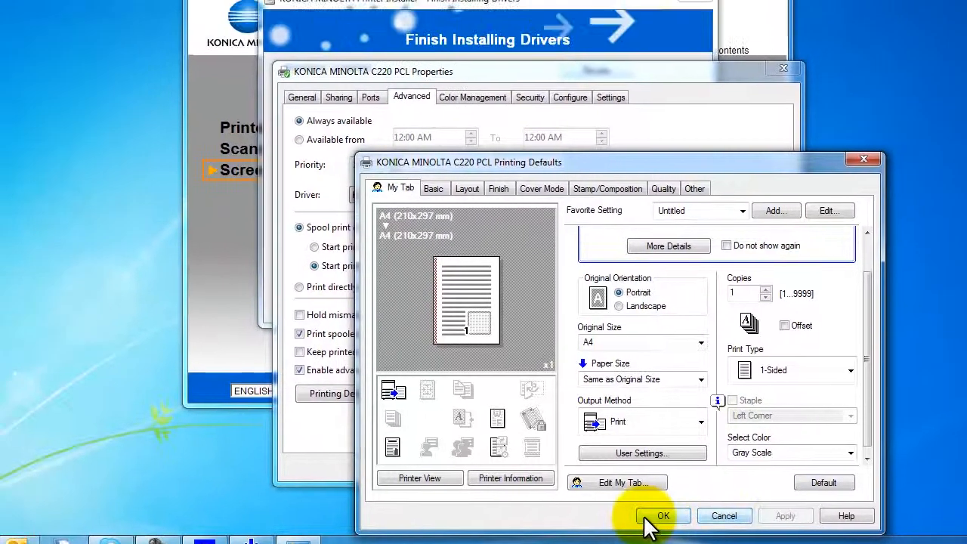
pyautogui.click(514, 466)
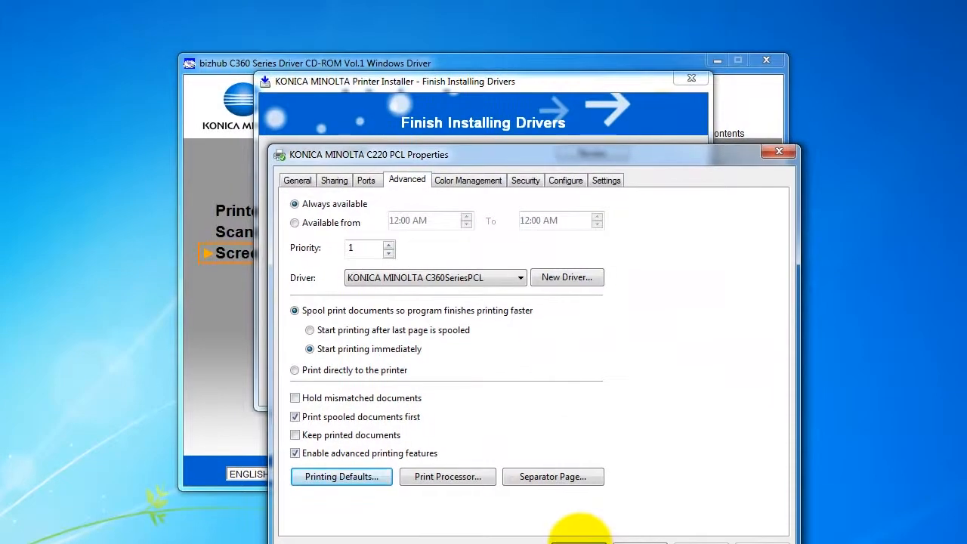
pyautogui.click(579, 538)
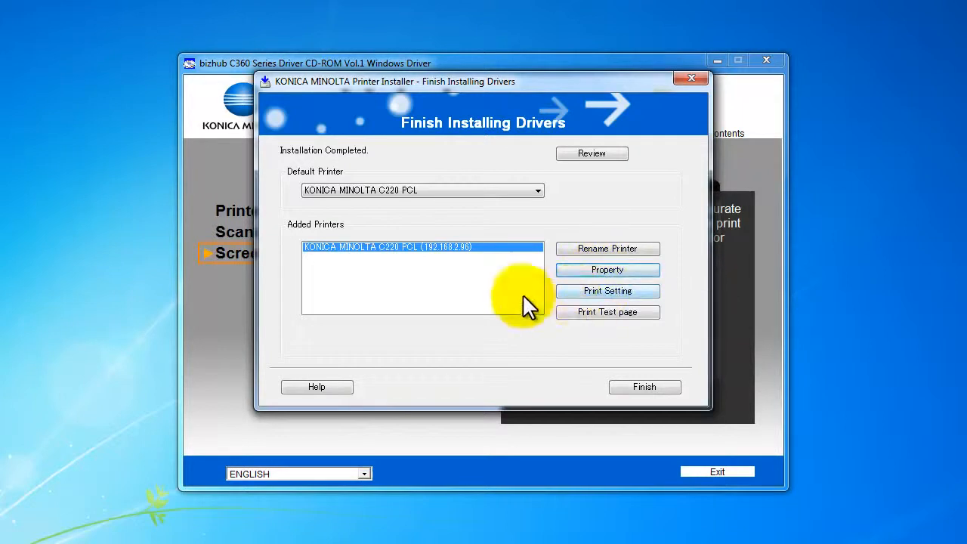
# Review the added printer's print settings, including the color selection, and close them
pyautogui.click(616, 289)
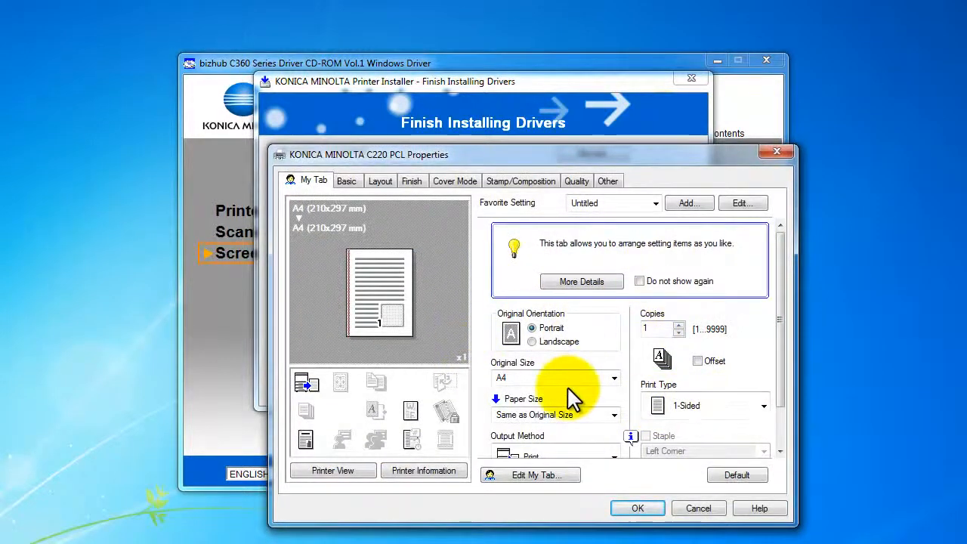
pyautogui.moveTo(779, 372); pyautogui.dragTo(781, 416)
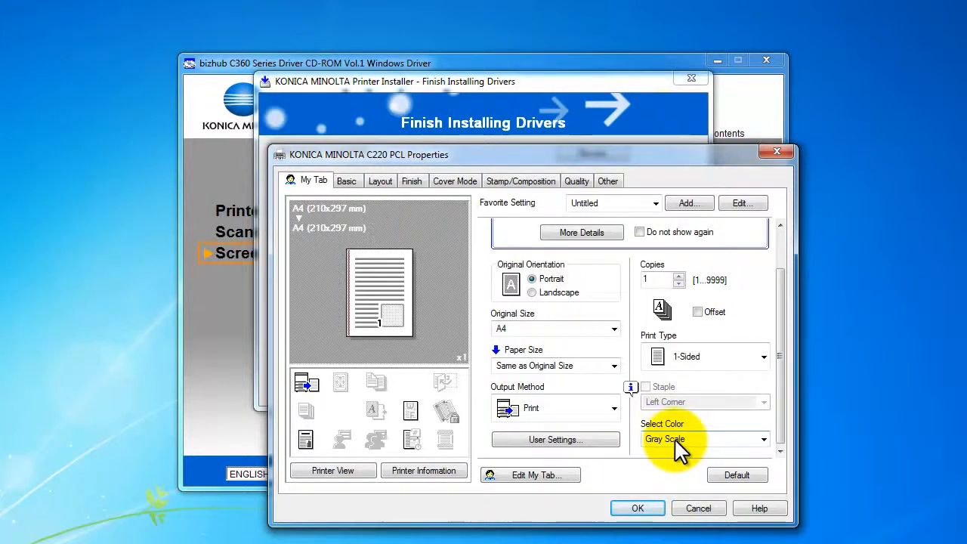
pyautogui.click(637, 509)
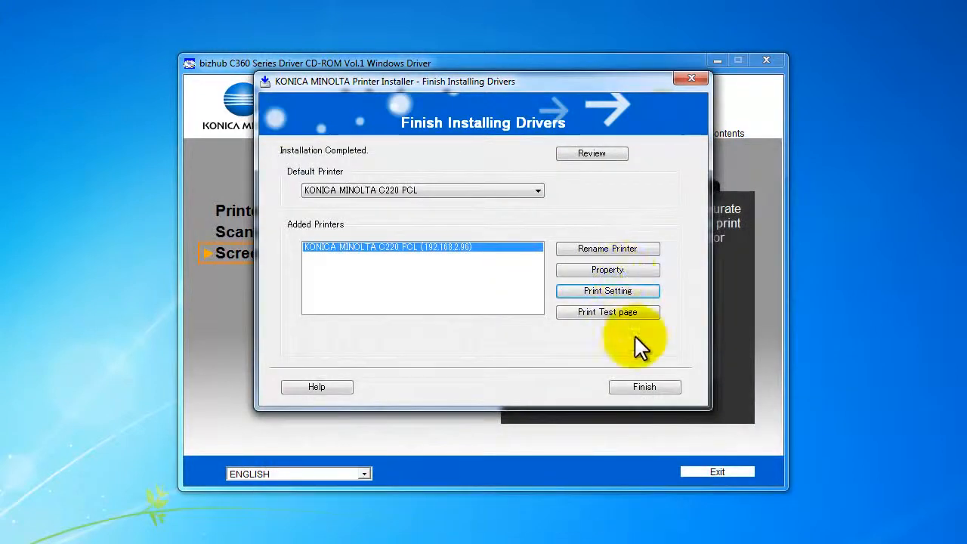
# Print a test page, finish the printer installer and exit the driver CD program
pyautogui.click(585, 312)
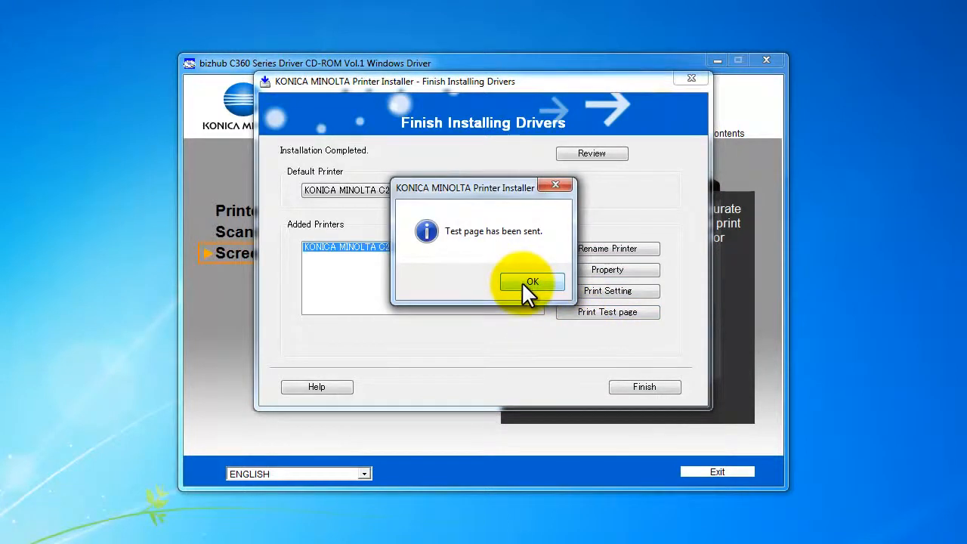
pyautogui.click(529, 284)
pyautogui.click(638, 387)
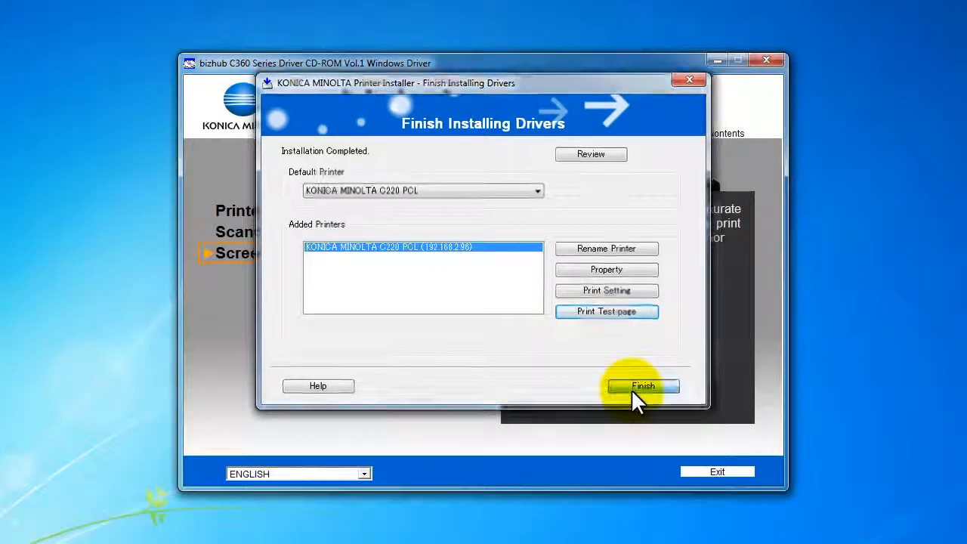
pyautogui.click(730, 473)
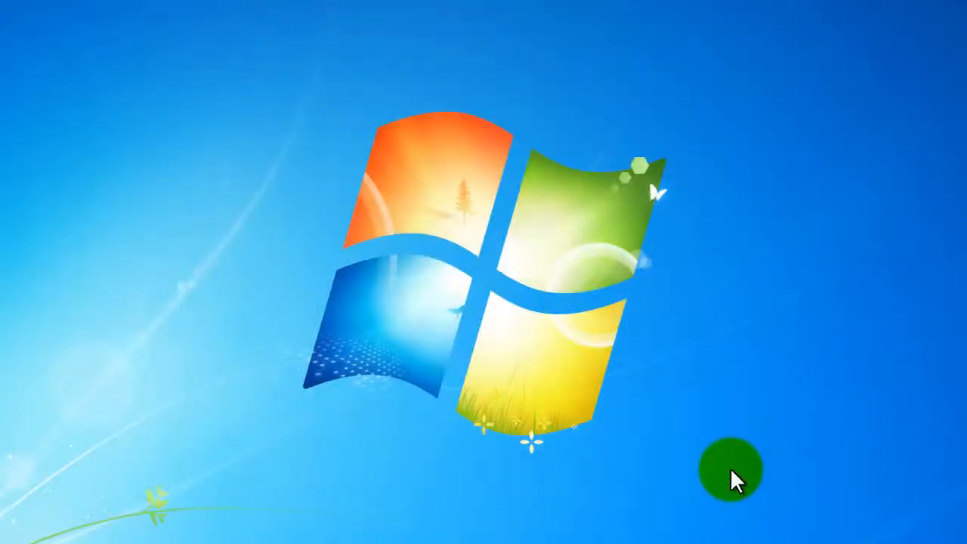